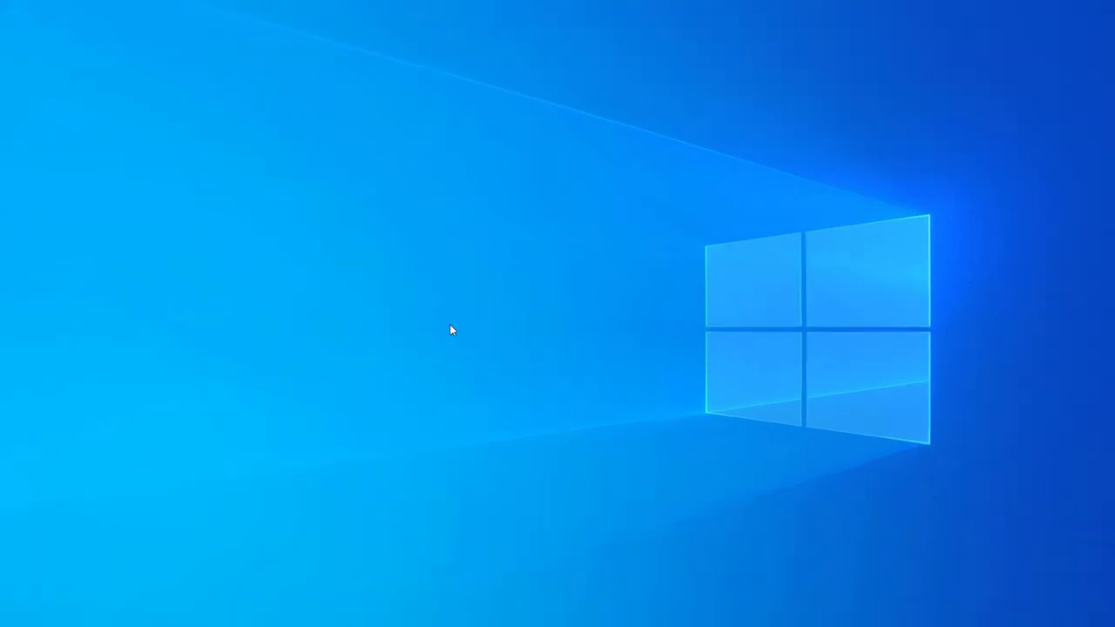
Open Display settings from the desktop menu, then Advanced display settings for the DELL S2216H
{"action": "right_click", "coordinate": [384, 203]}
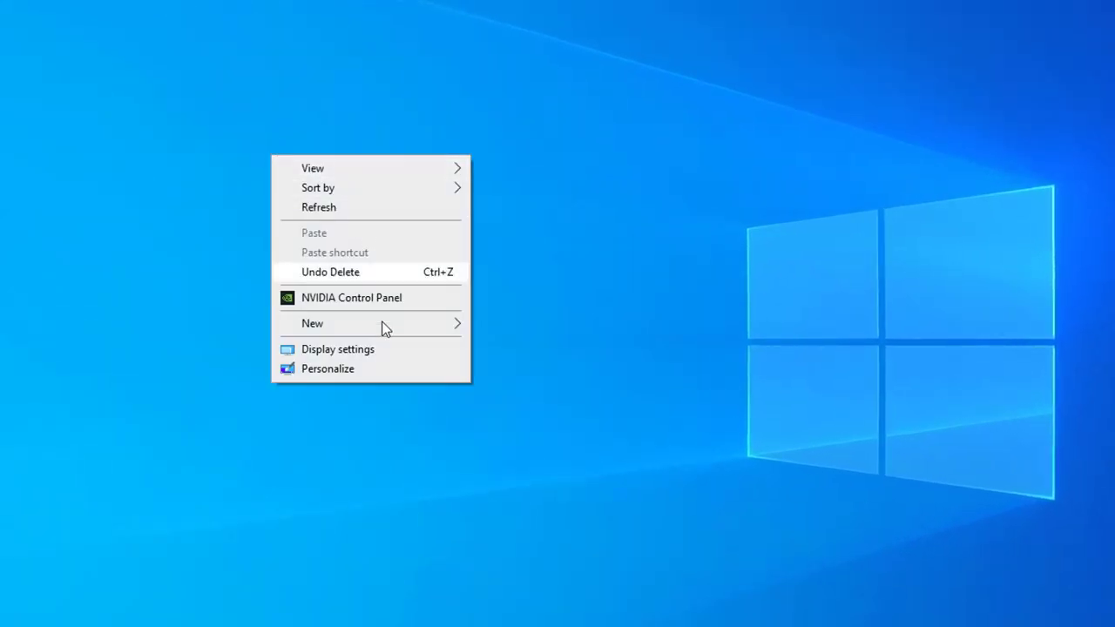
{"action": "left_click", "coordinate": [381, 351]}
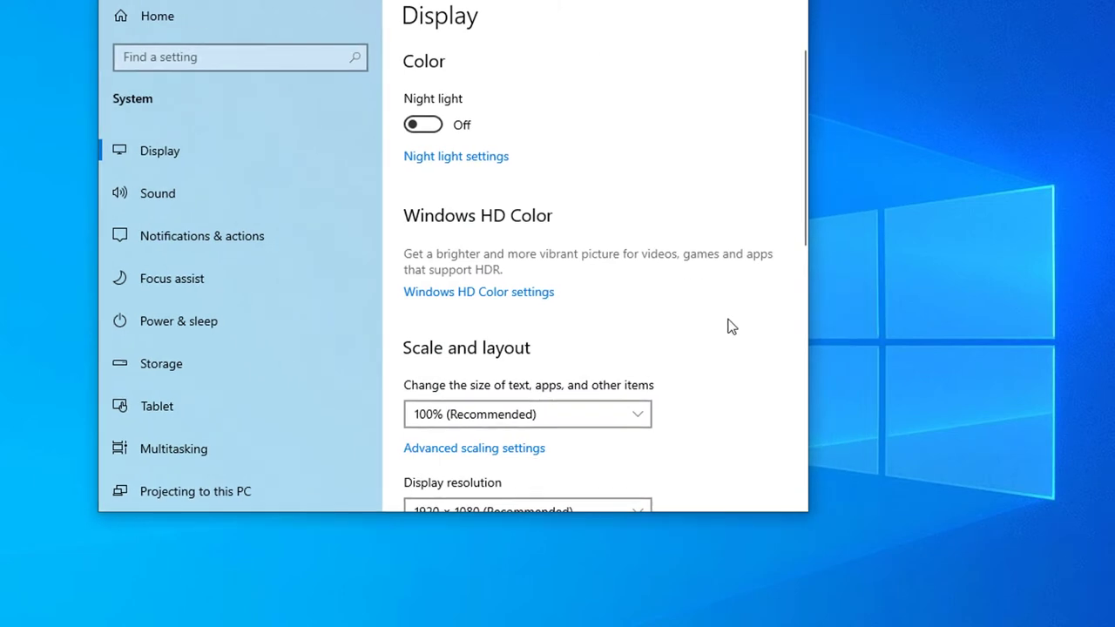
{"action": "scroll", "coordinate": [730, 325], "scroll_direction": "down", "scroll_amount": 10}
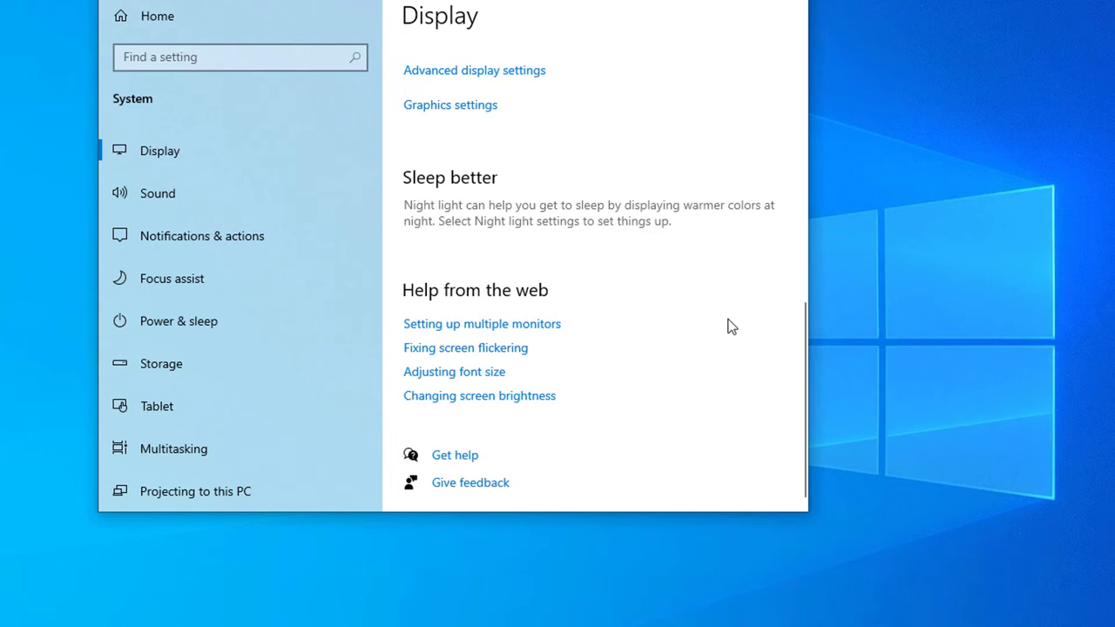
{"action": "scroll", "coordinate": [730, 325], "scroll_direction": "up", "scroll_amount": 2}
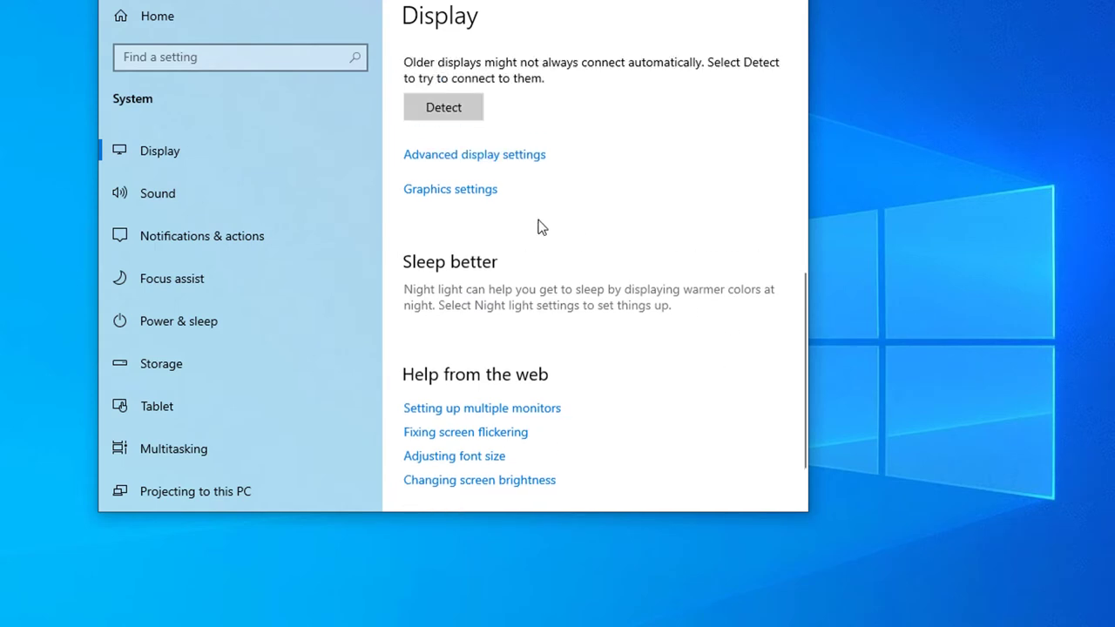
{"action": "left_click", "coordinate": [503, 156]}
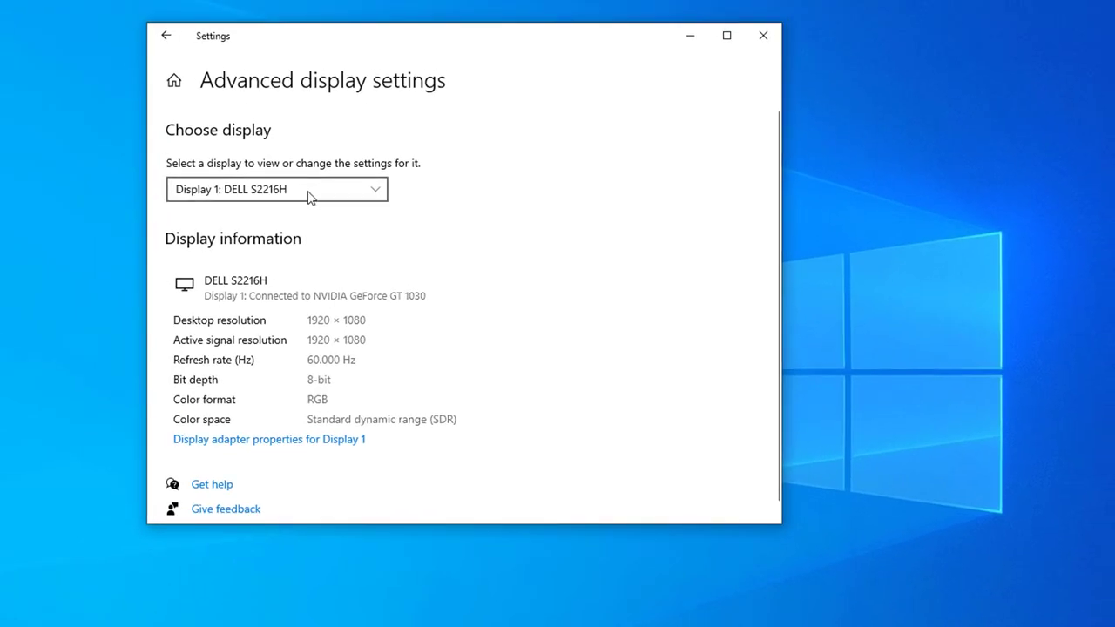
{"action": "left_click", "coordinate": [342, 191]}
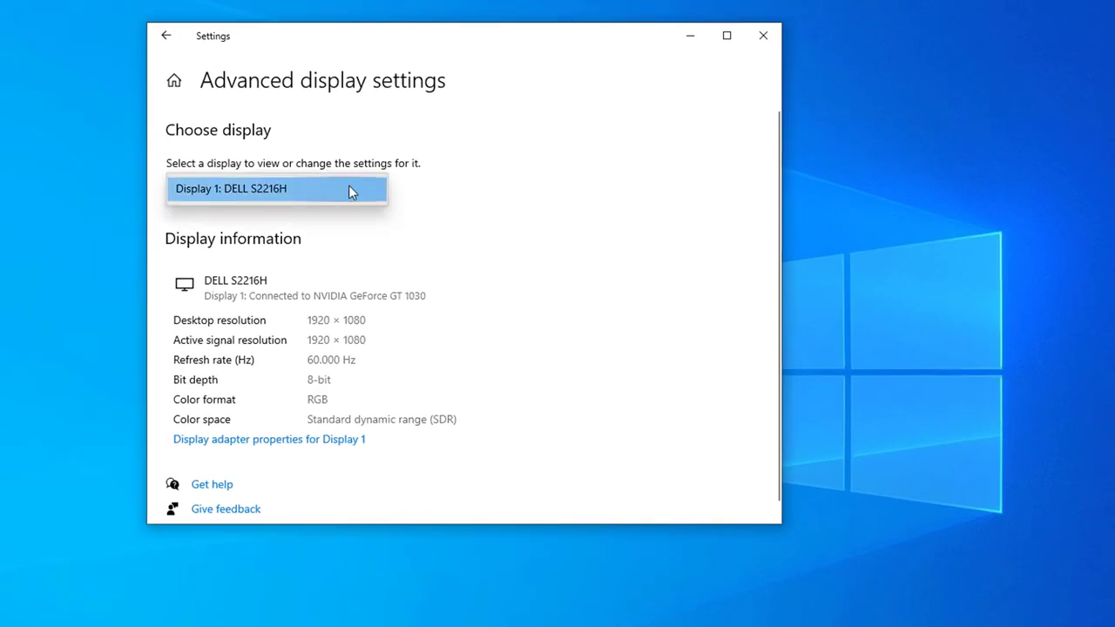
{"action": "left_click", "coordinate": [456, 199]}
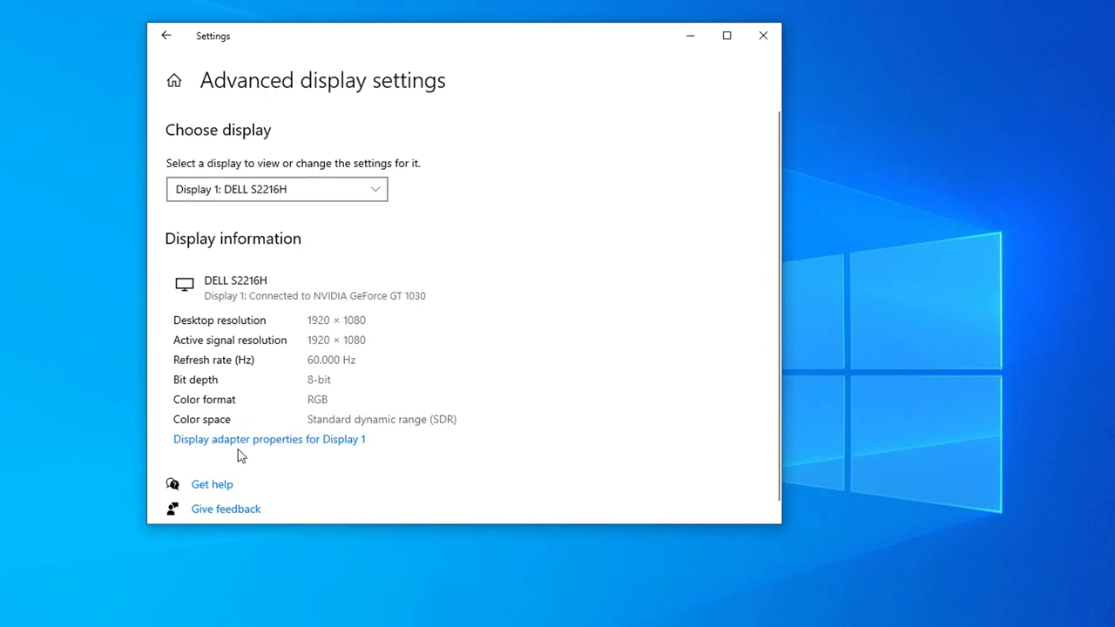
{"action": "left_click", "coordinate": [307, 440]}
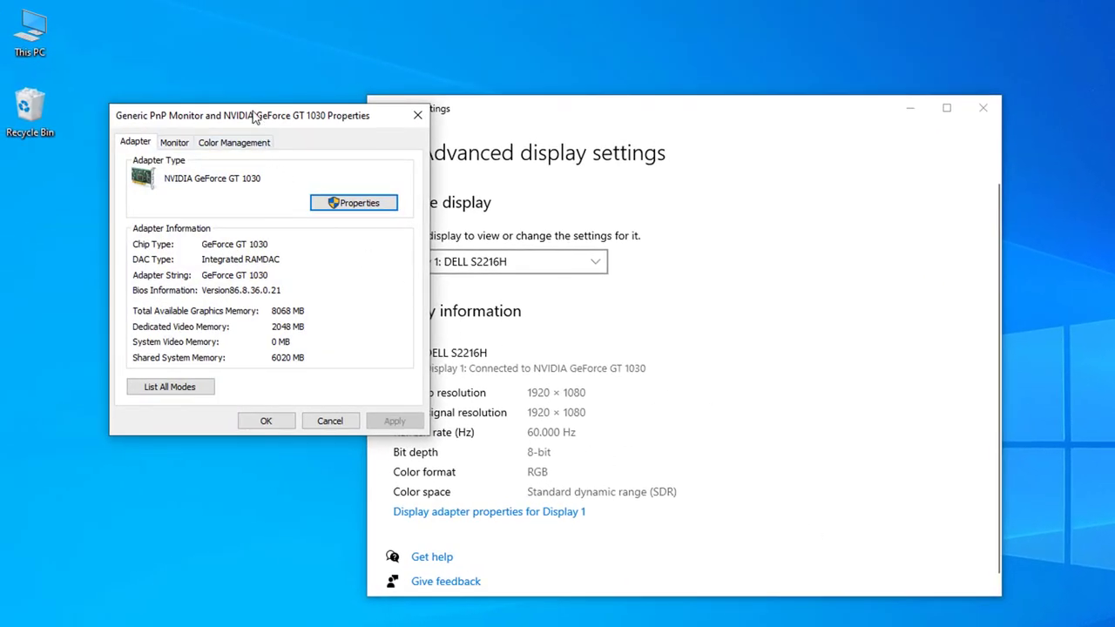
{"action": "left_click_drag", "start_coordinate": [256, 114], "coordinate": [354, 159]}
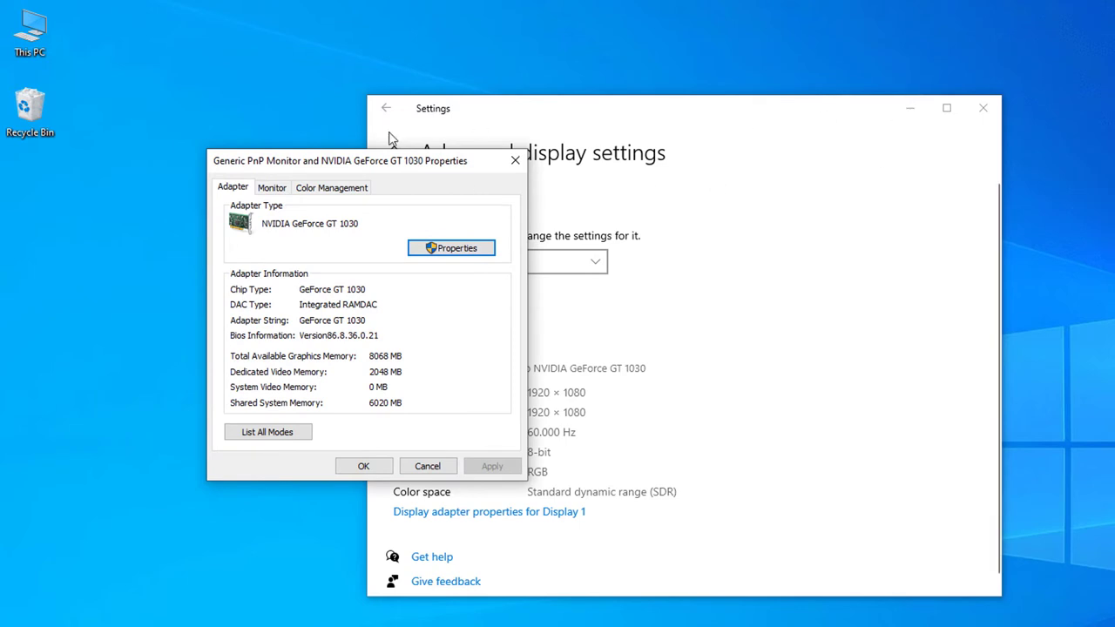
{"action": "left_click_drag", "start_coordinate": [481, 110], "coordinate": [681, 125]}
{"action": "left_click", "coordinate": [372, 170]}
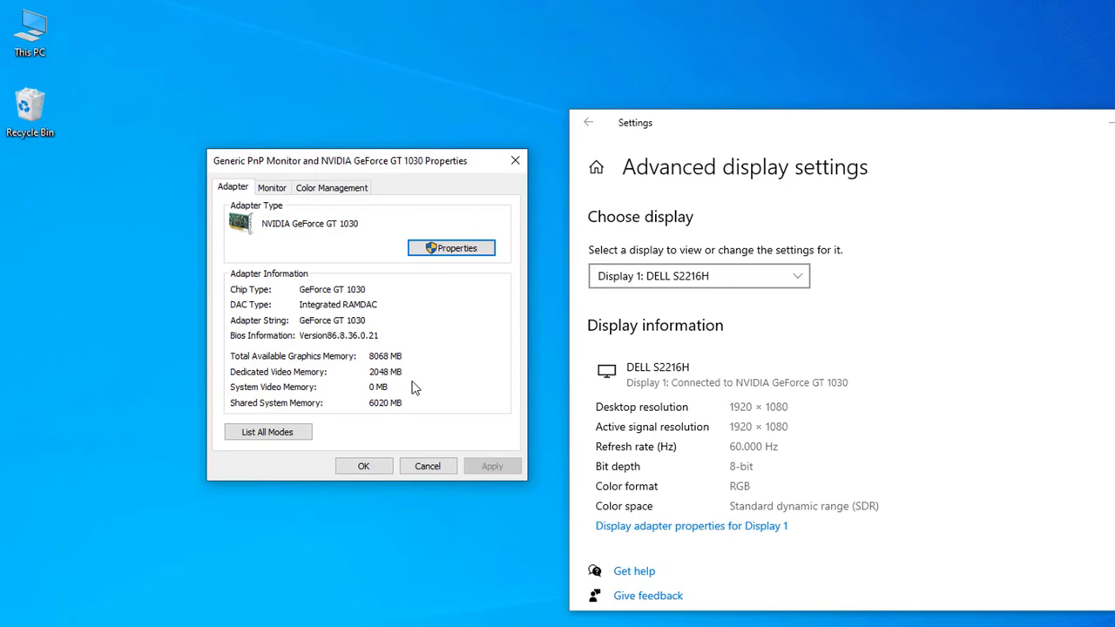
Close the adapter properties dialog and return to the main Display settings page
{"action": "left_click", "coordinate": [515, 160]}
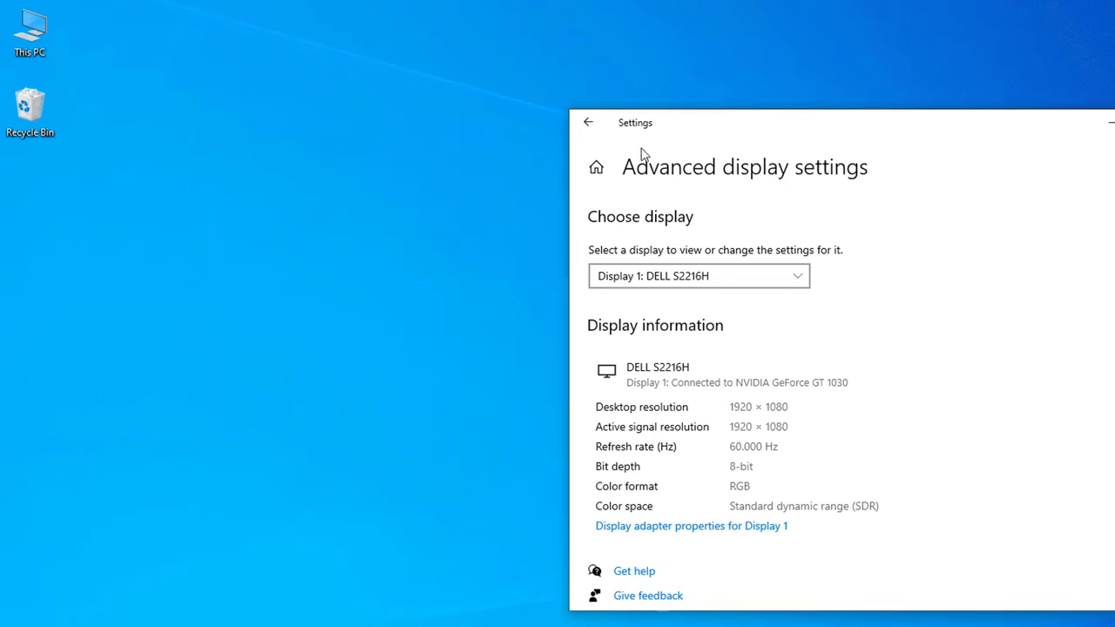
{"action": "left_click", "coordinate": [588, 123]}
{"action": "scroll", "coordinate": [871, 409], "scroll_direction": "down", "scroll_amount": 10}
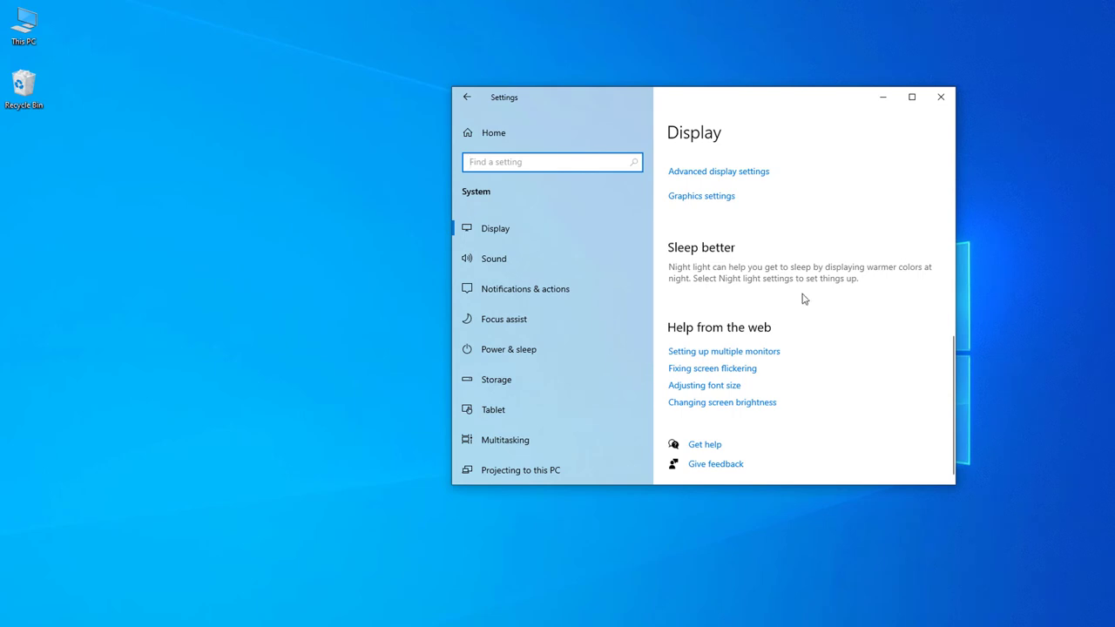
{"action": "scroll", "coordinate": [814, 318], "scroll_direction": "up", "scroll_amount": 2}
Check Graphics settings for hardware-accelerated GPU scheduling, then come back to the Display page
{"action": "left_click", "coordinate": [709, 256]}
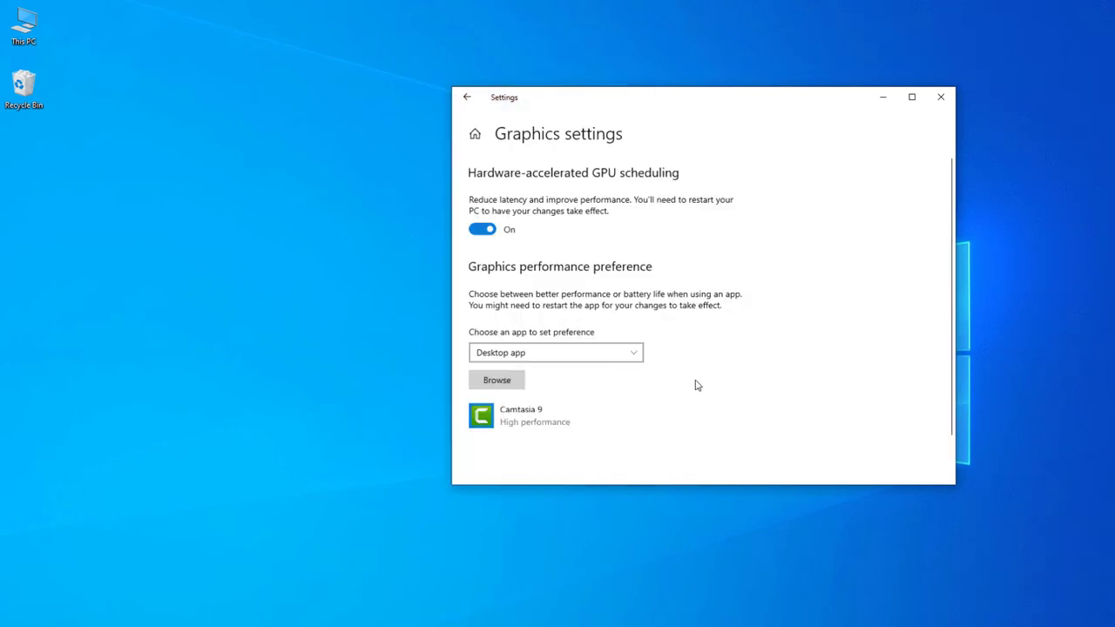
{"action": "scroll", "coordinate": [694, 389], "scroll_direction": "down", "scroll_amount": 2}
{"action": "scroll", "coordinate": [693, 401], "scroll_direction": "up", "scroll_amount": 2}
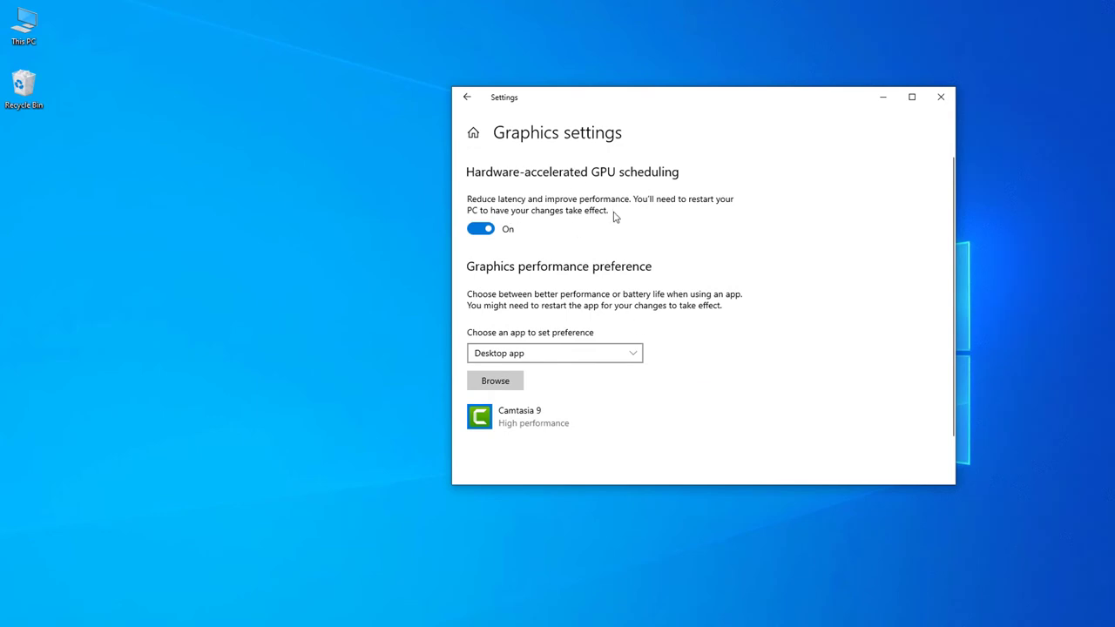
{"action": "left_click", "coordinate": [466, 98]}
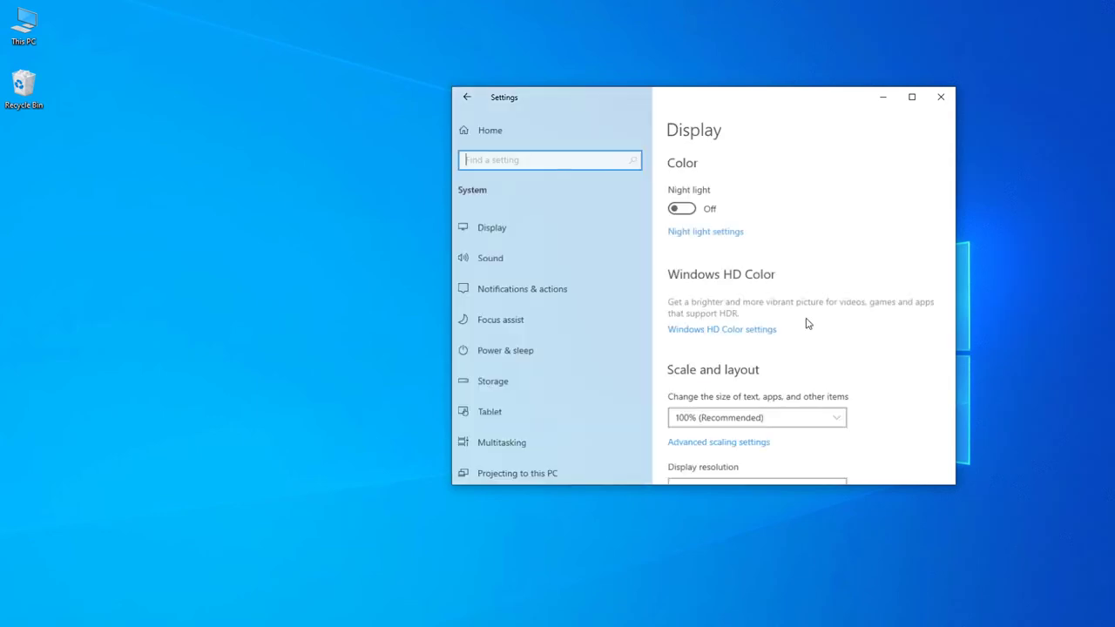
{"action": "scroll", "coordinate": [806, 324], "scroll_direction": "down", "scroll_amount": 3}
{"action": "scroll", "coordinate": [809, 330], "scroll_direction": "down", "scroll_amount": 3}
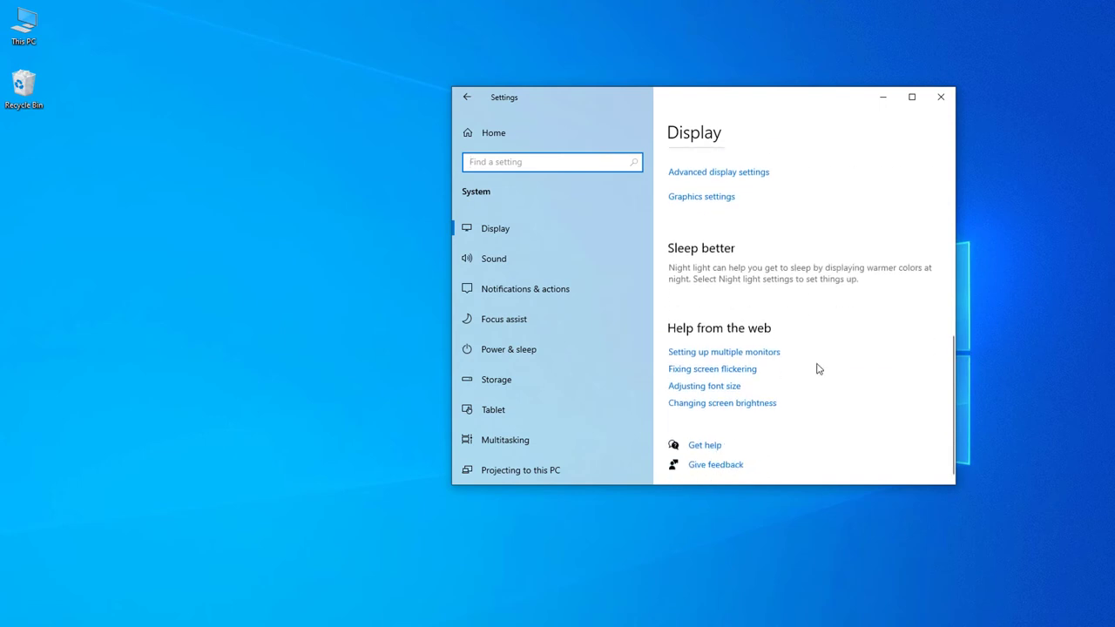
{"action": "scroll", "coordinate": [816, 374], "scroll_direction": "up", "scroll_amount": 2}
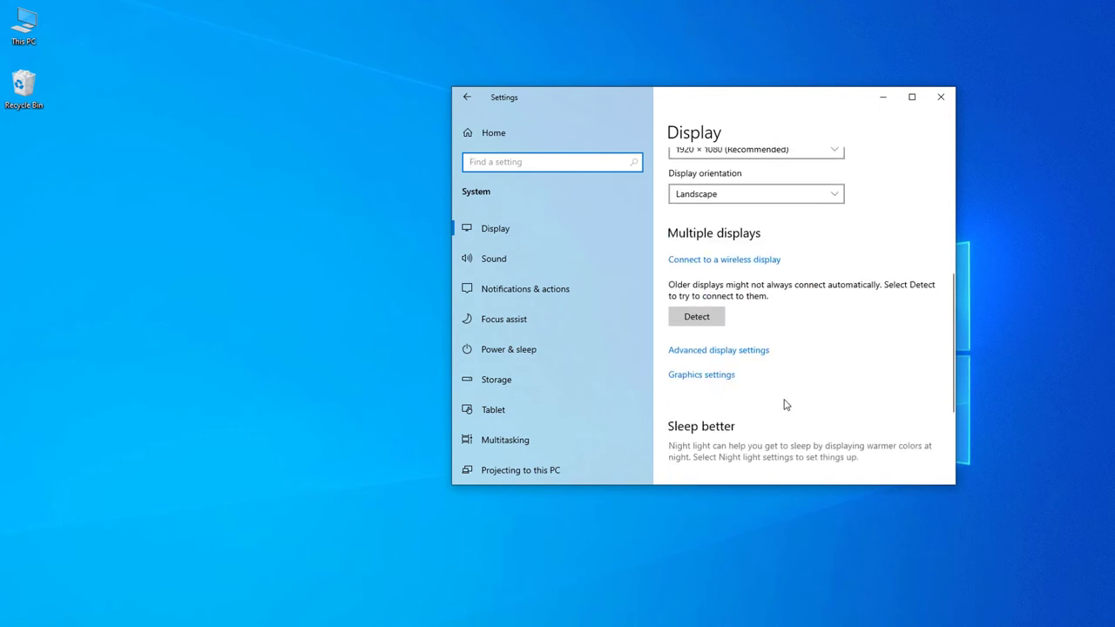
{"action": "left_click", "coordinate": [716, 377]}
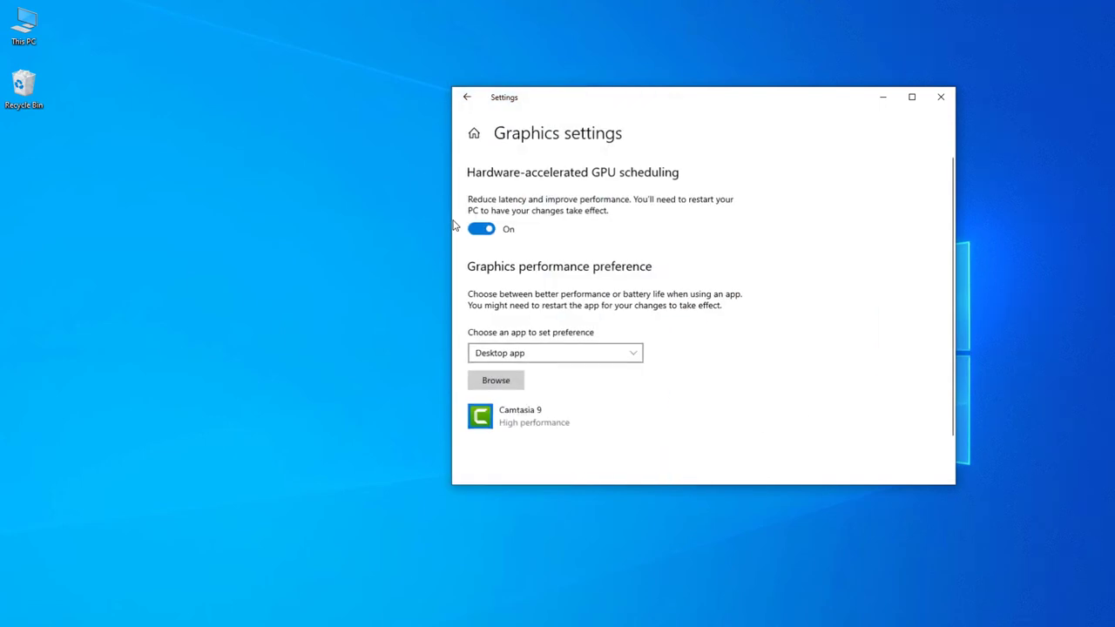
{"action": "key", "text": "alt+Left"}
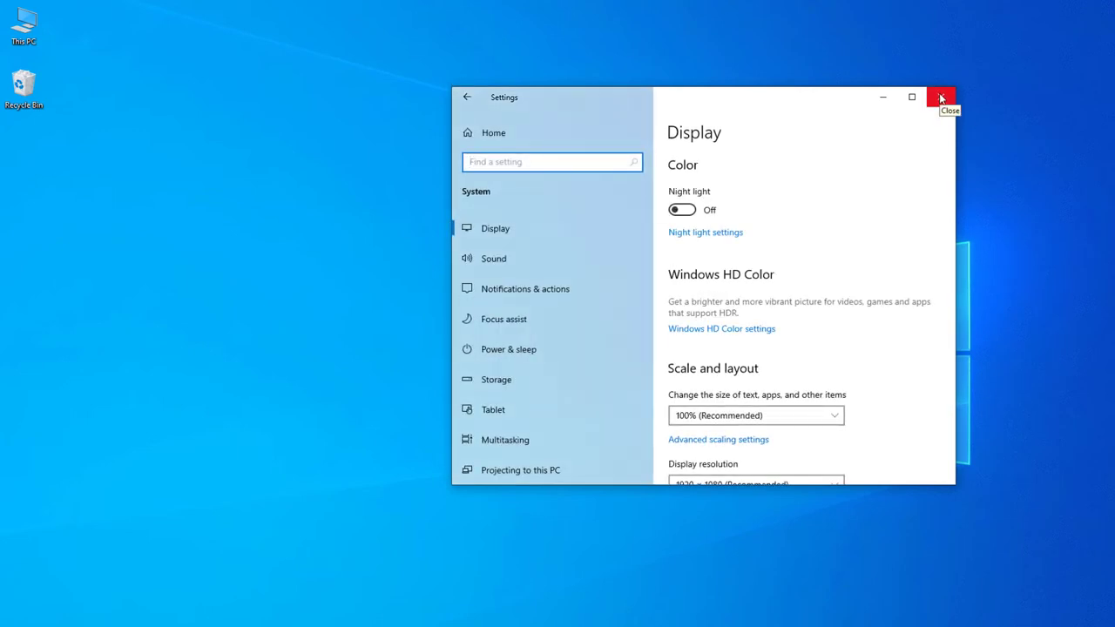
Close Settings, then open and close Task Manager with Ctrl+Shift+Esc
{"action": "left_click", "coordinate": [941, 98]}
{"action": "right_click", "coordinate": [366, 278]}
{"action": "left_click", "coordinate": [306, 279]}
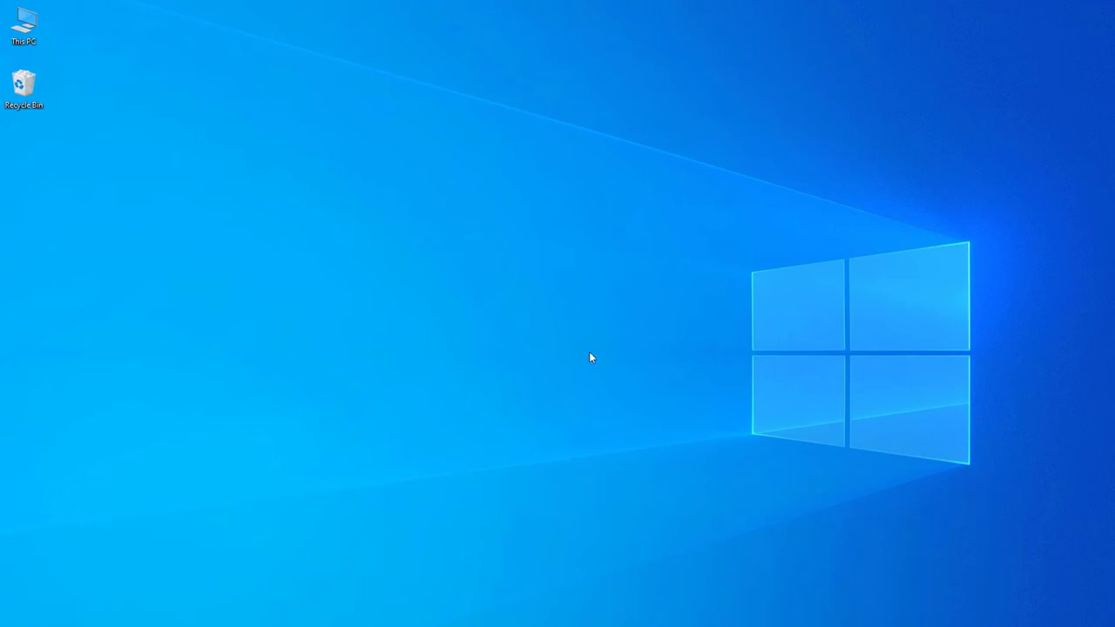
{"action": "key", "text": "ctrl+shift+Escape"}
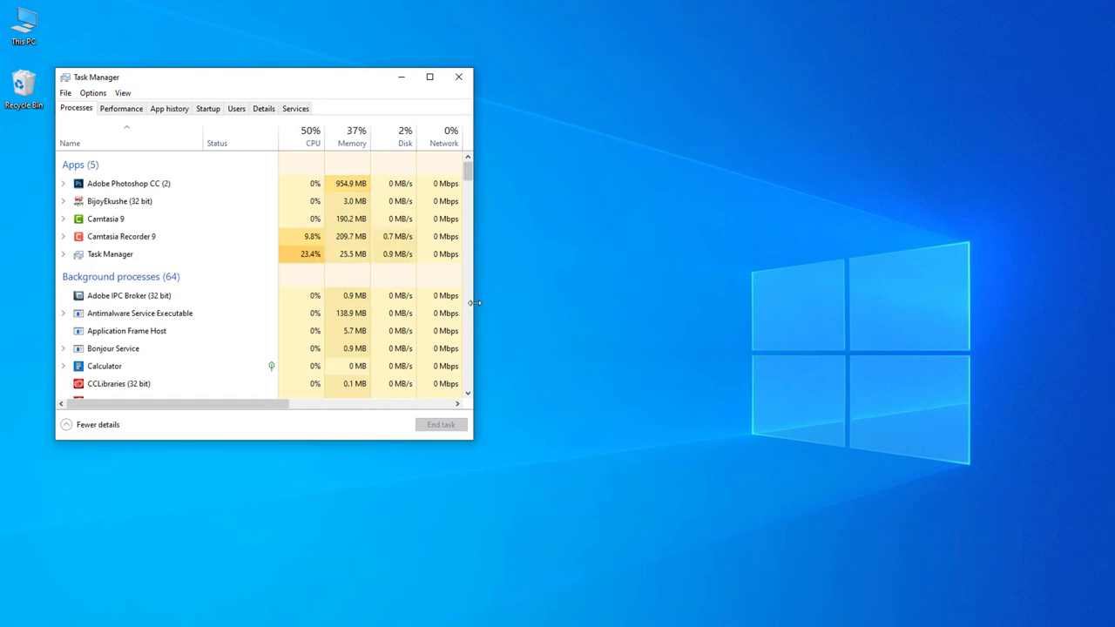
{"action": "left_click", "coordinate": [458, 77]}
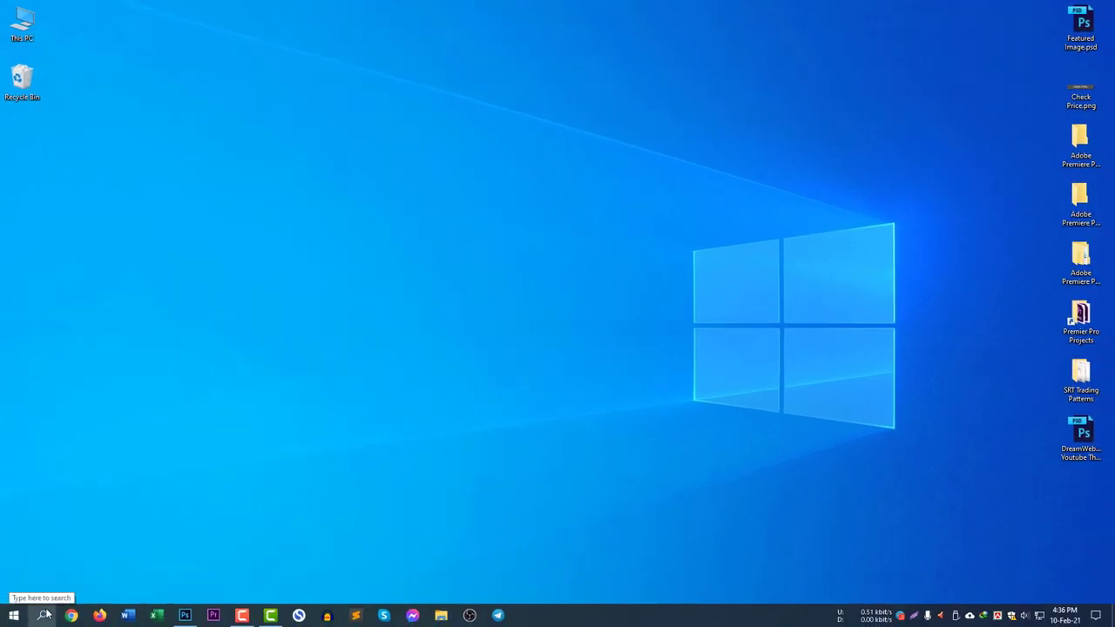
Search 'task' from the taskbar, launch Task Manager and move its window down-right
{"action": "left_click", "coordinate": [42, 621]}
{"action": "type", "text": "task"}
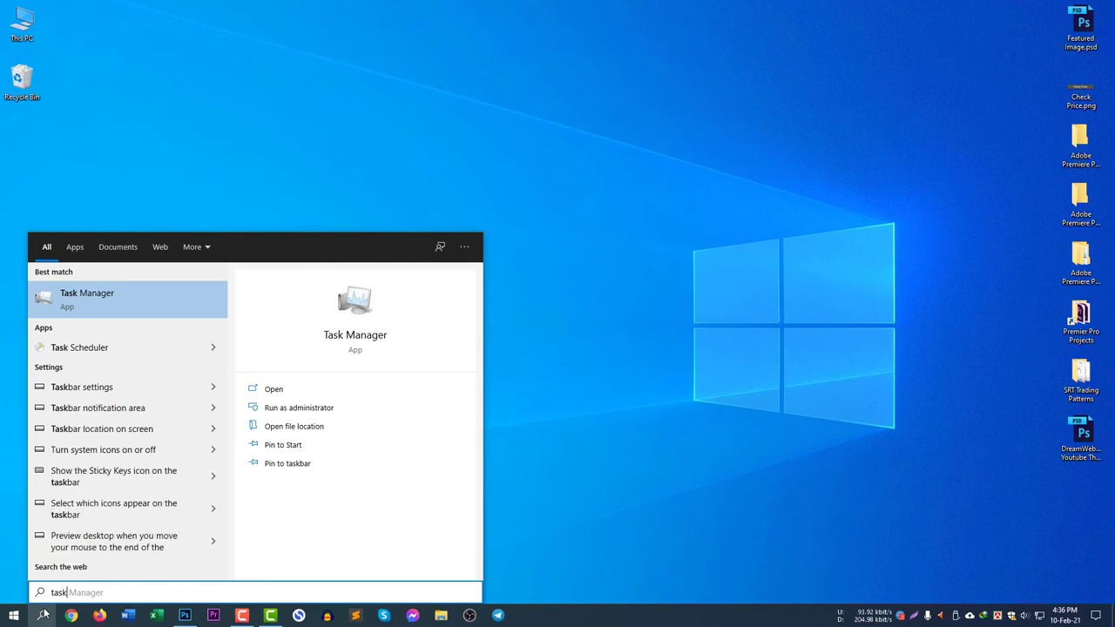
{"action": "left_click", "coordinate": [234, 154]}
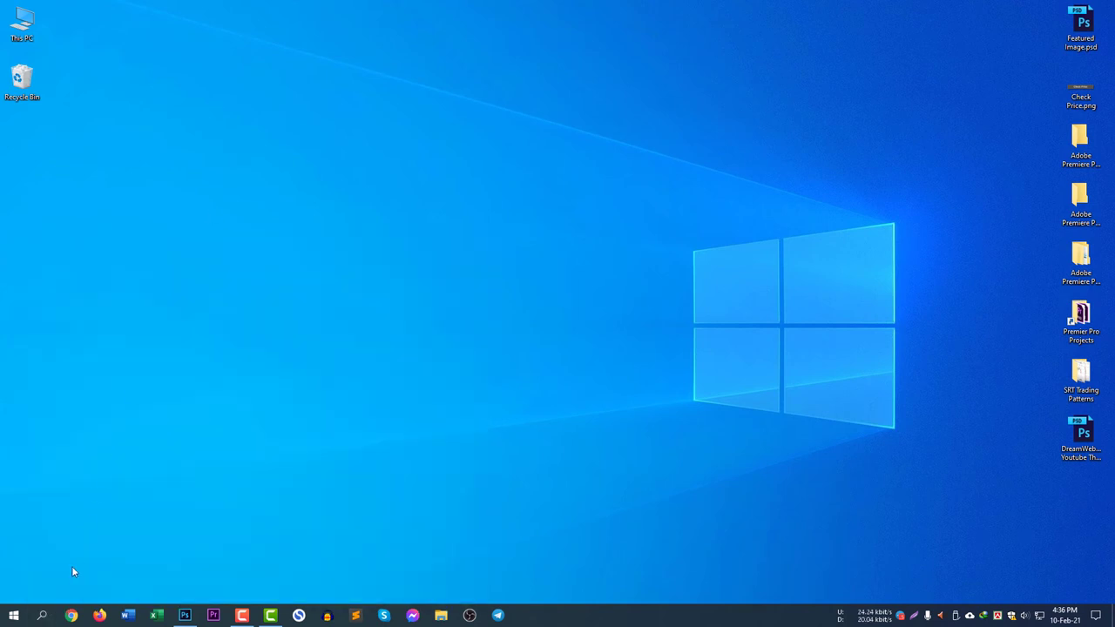
{"action": "left_click", "coordinate": [43, 616]}
{"action": "type", "text": "task"}
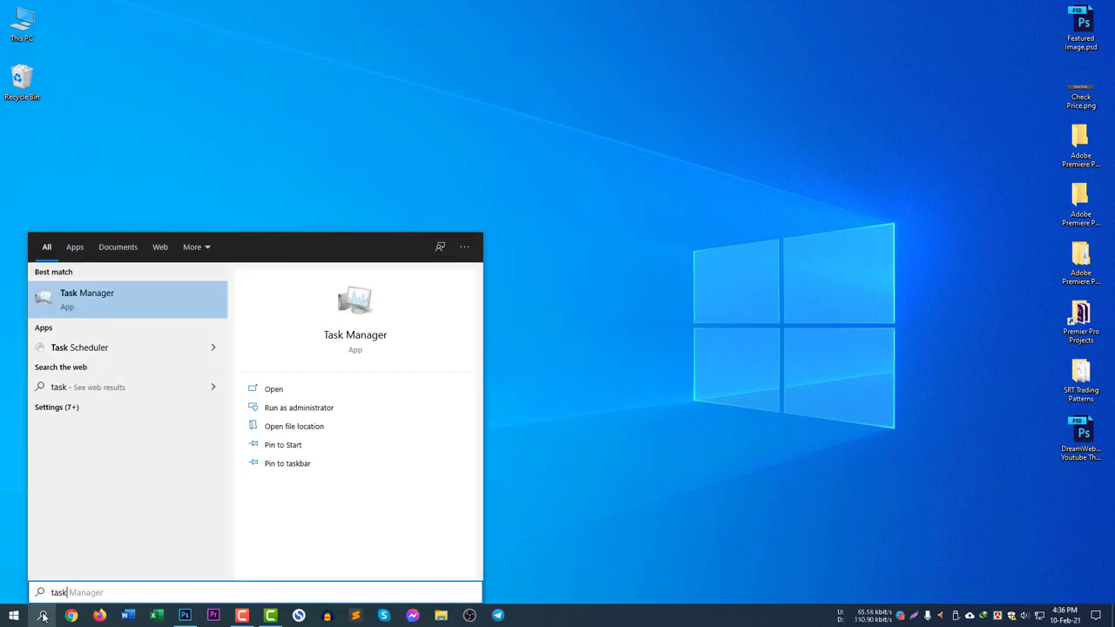
{"action": "left_click", "coordinate": [156, 296]}
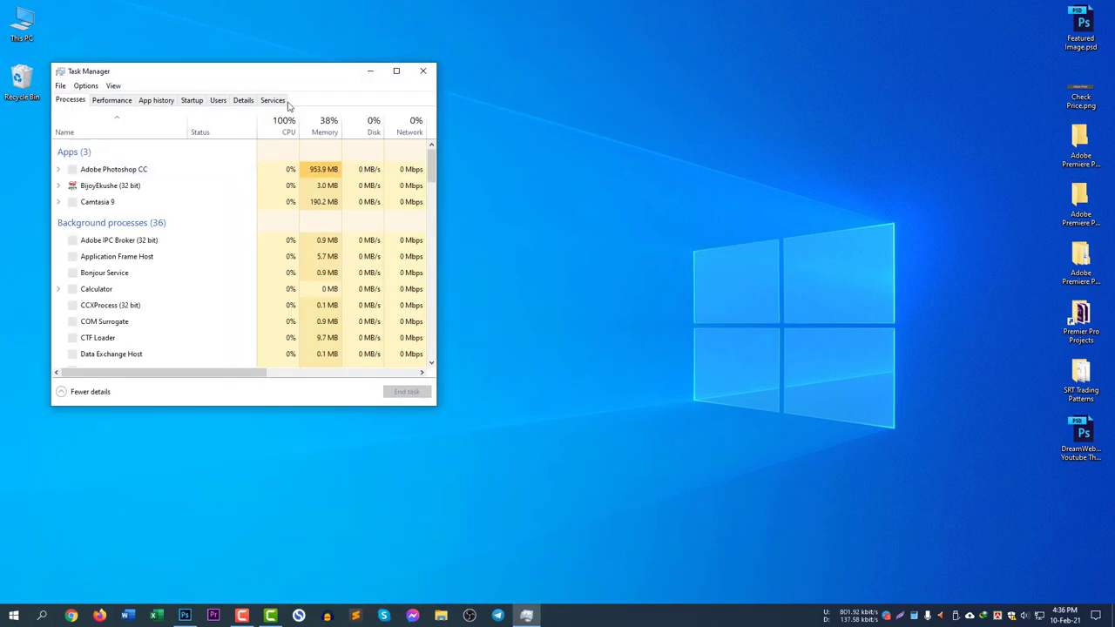
{"action": "left_click_drag", "start_coordinate": [256, 75], "coordinate": [343, 111]}
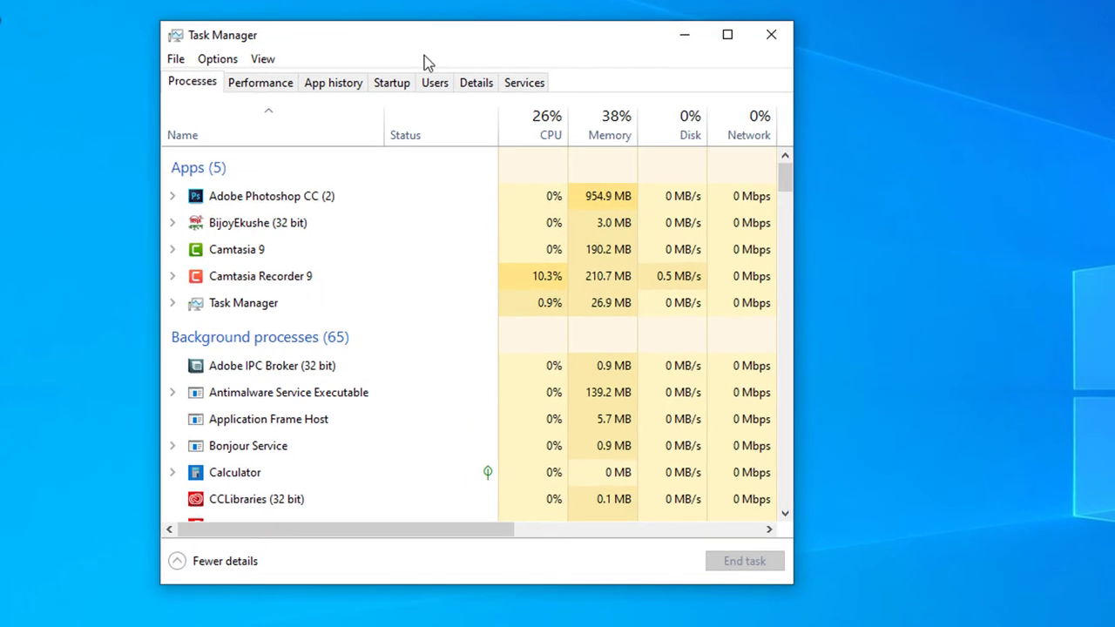
Show the Performance tab's GPU 0 page for the NVIDIA GeForce GT 1030
{"action": "left_click", "coordinate": [265, 84]}
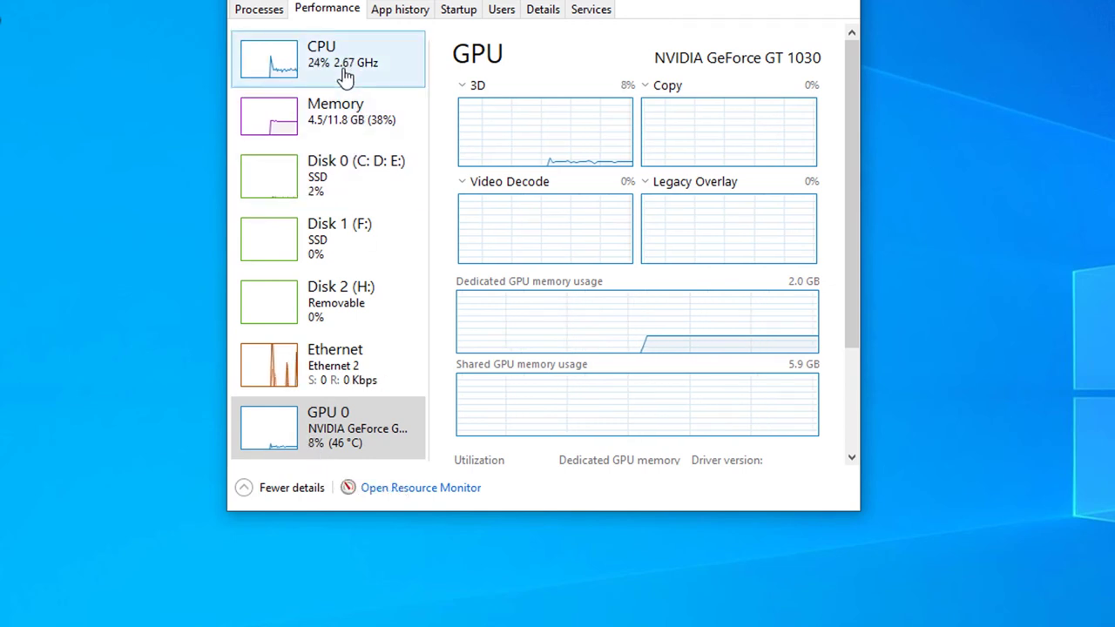
{"action": "left_click", "coordinate": [346, 450]}
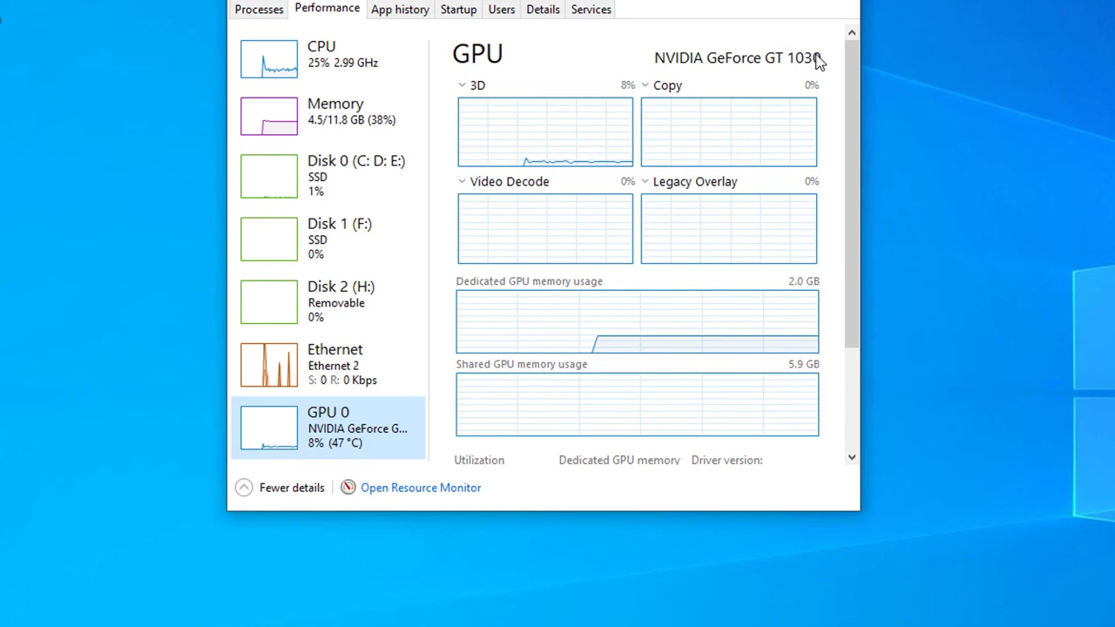
{"action": "left_click_drag", "start_coordinate": [846, 261], "coordinate": [847, 371]}
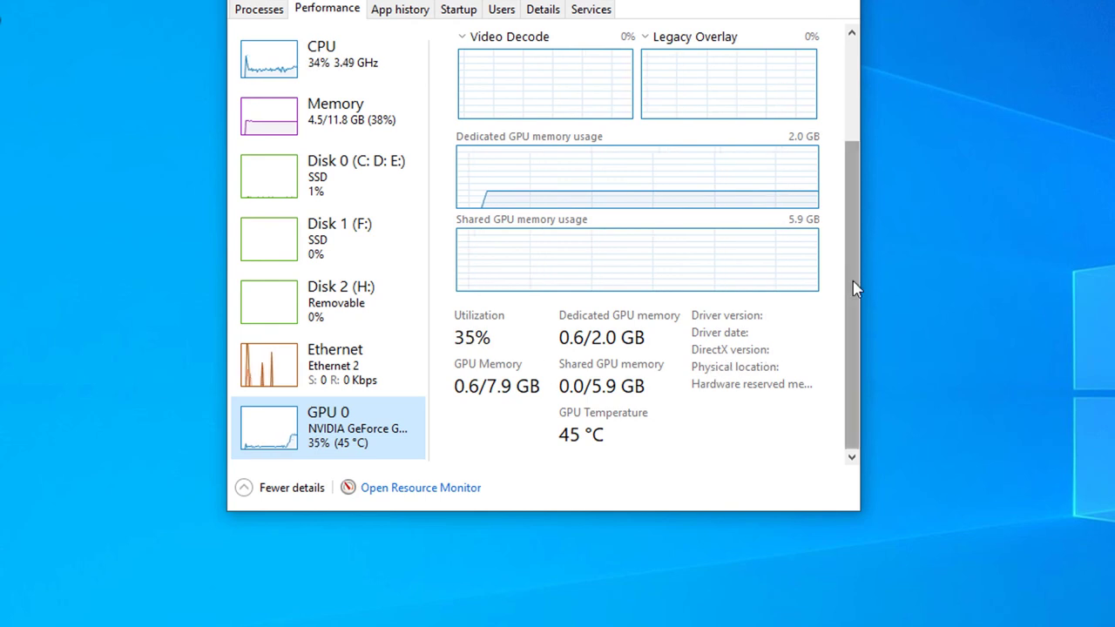
{"action": "left_click_drag", "start_coordinate": [854, 287], "coordinate": [854, 79]}
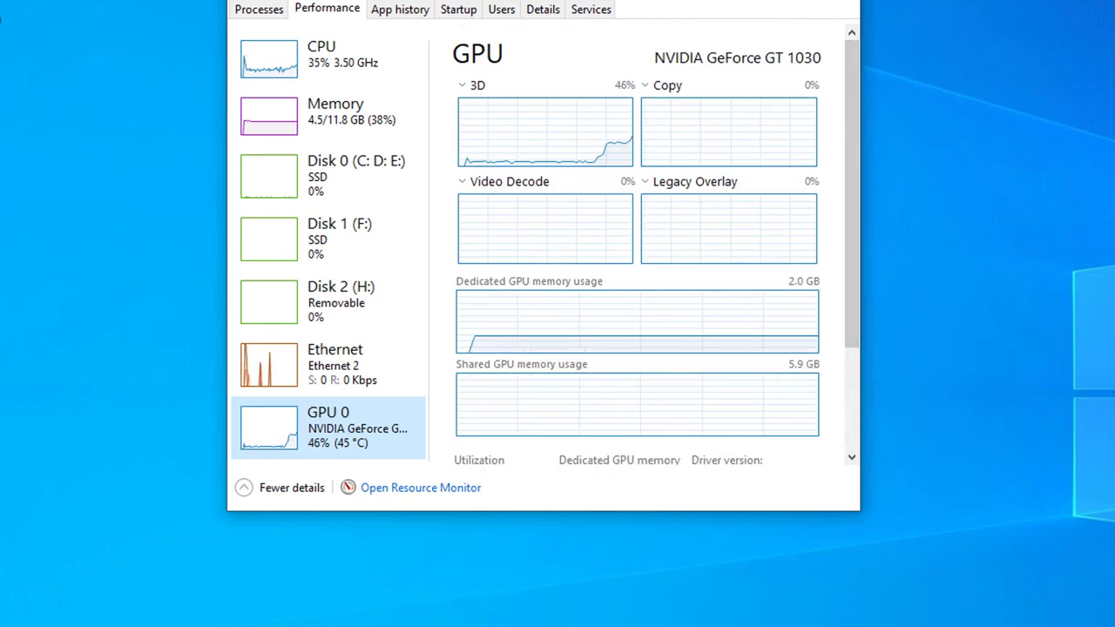